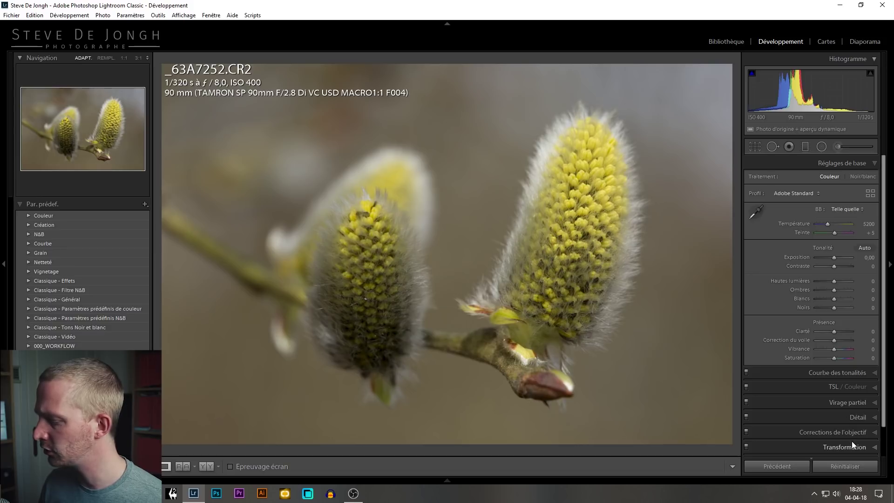
Expand the Courbe des tonalités section of the develop settings and try to widen the panel that holds it
scroll(852, 441, down, 1)
scroll(852, 441, down, 2)
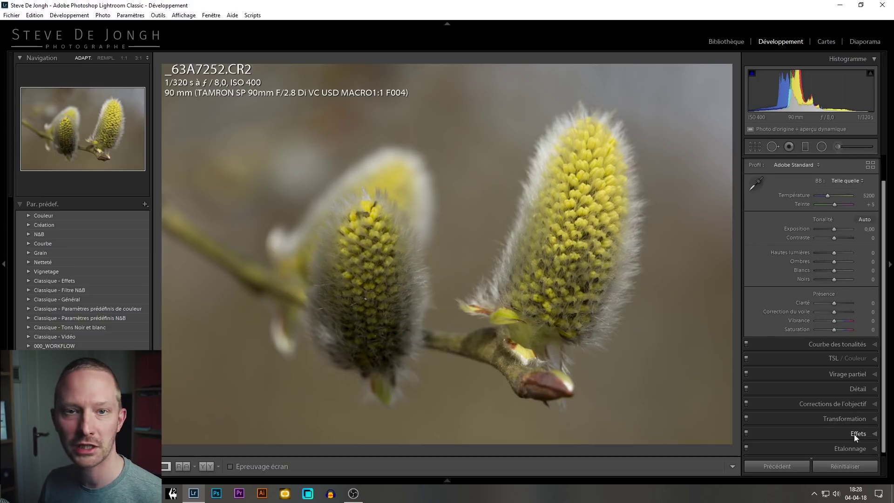
scroll(838, 417, up, 2)
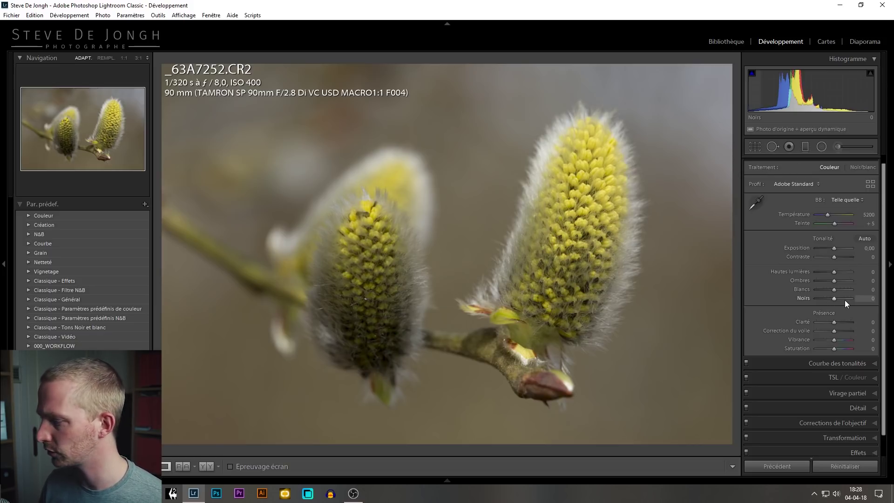
click(842, 363)
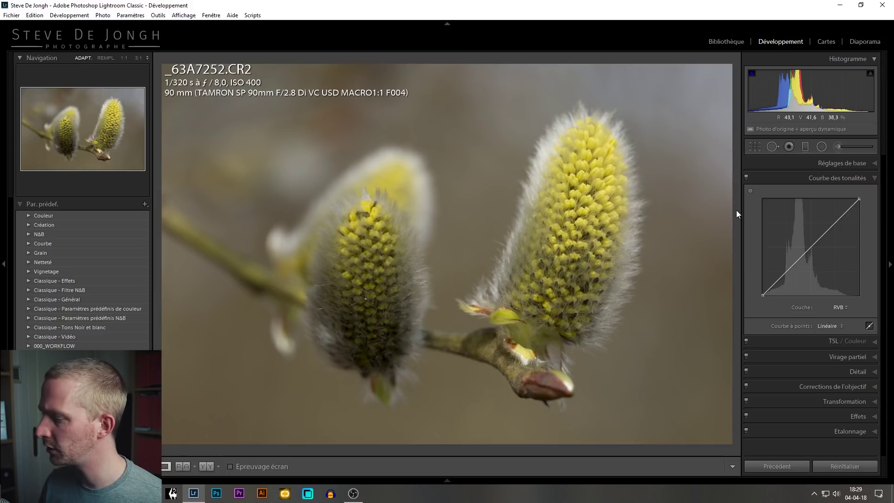
drag(743, 215, 697, 217)
drag(797, 221, 797, 221)
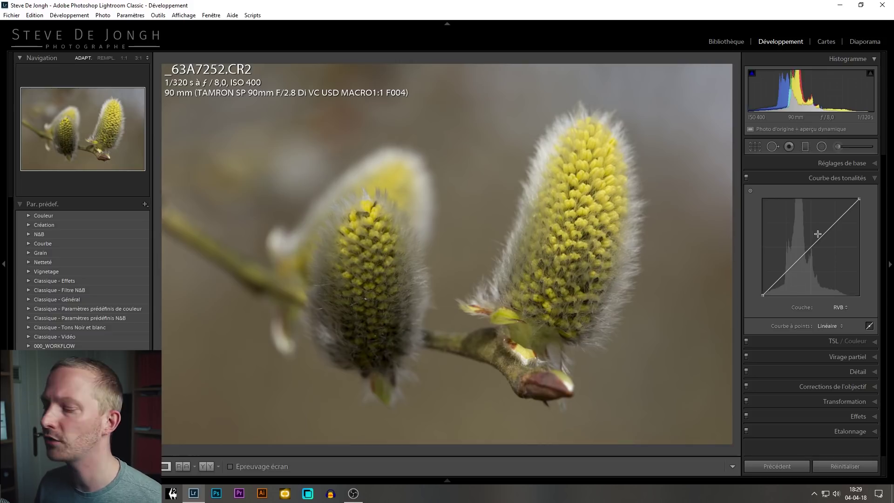
Try brightening the photo with two raised points on the RVB tone curve, and reset the curve to Linéaire
click(786, 259)
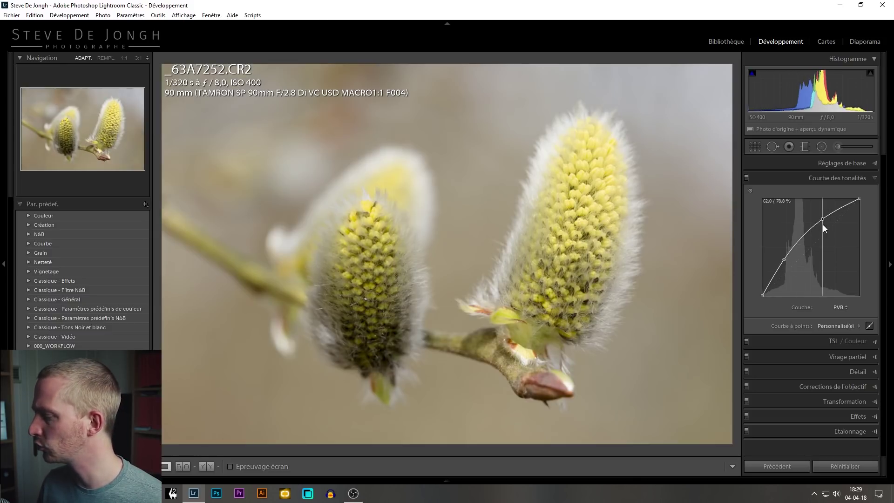
drag(822, 224, 828, 227)
double_click(791, 325)
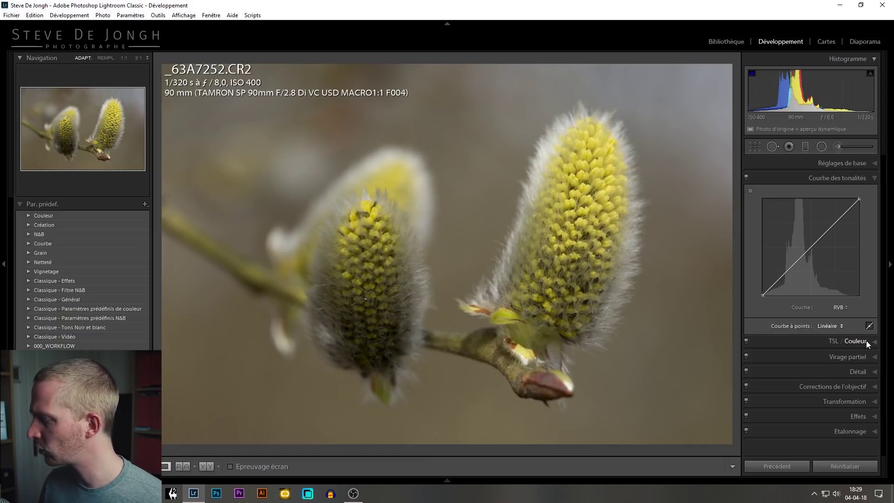
Try the Noir/blanc treatment in Réglages de base and return the photo to Couleur
click(845, 163)
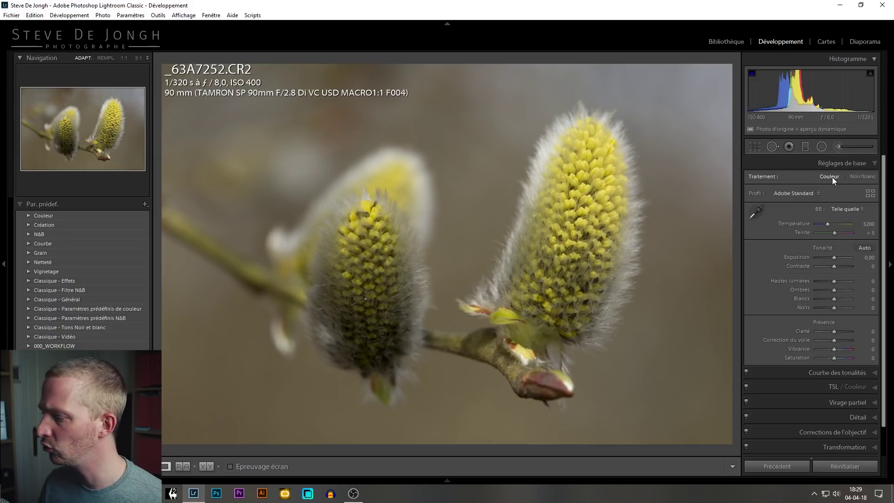
click(857, 177)
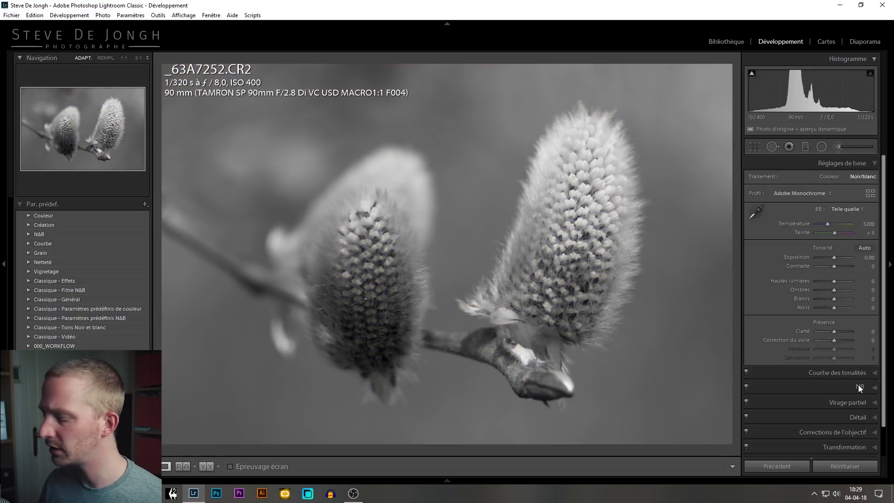
click(829, 177)
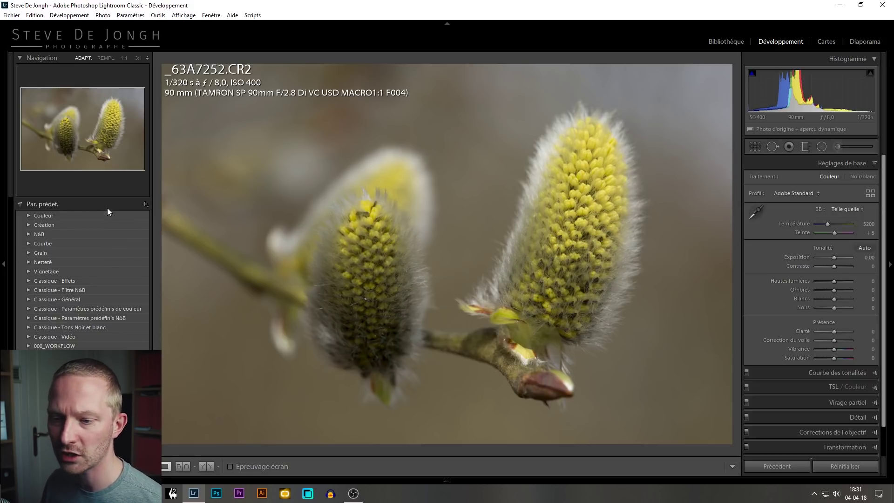
Look at the Couleur presets and the group choices offered for a new develop preset, and cancel without creating it
click(26, 214)
click(27, 215)
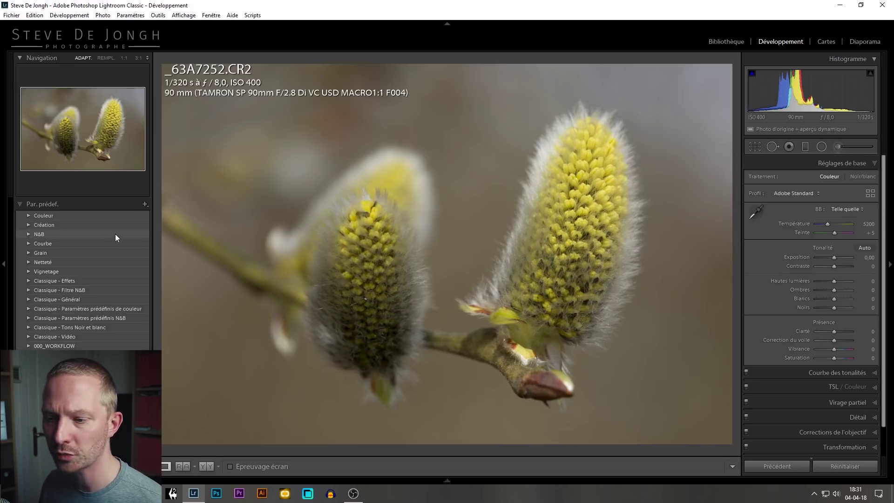
click(145, 205)
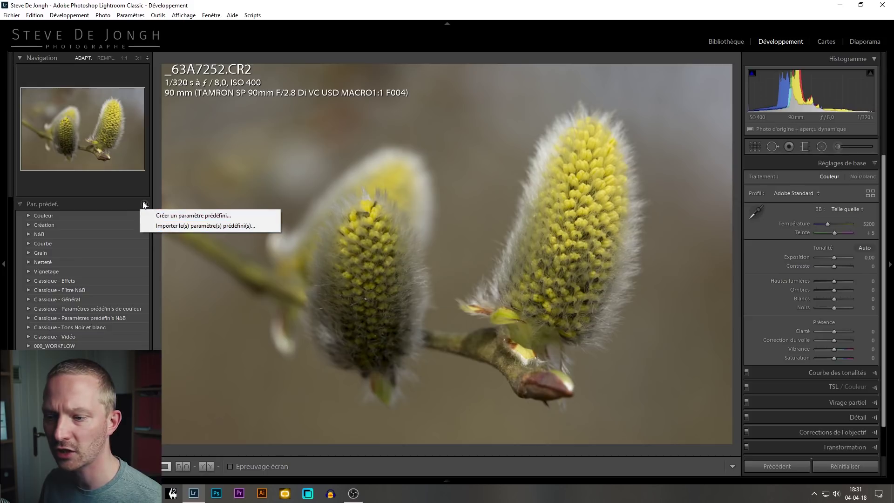
click(165, 216)
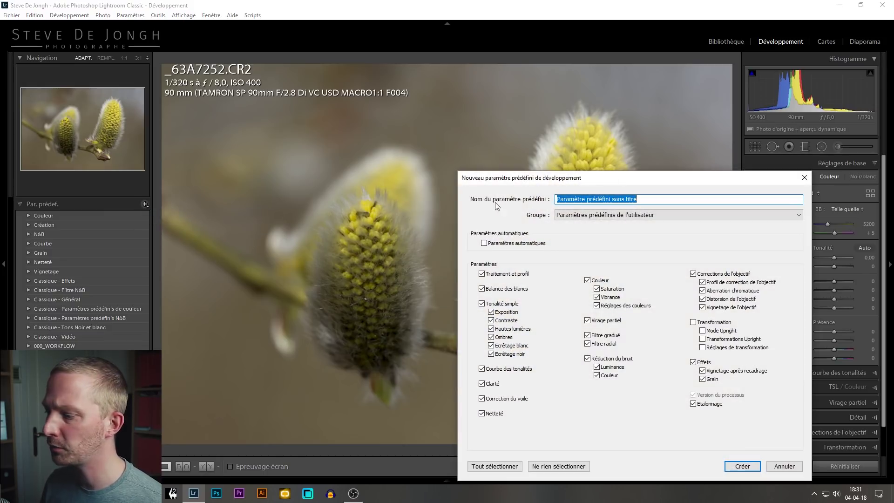
drag(592, 183, 411, 116)
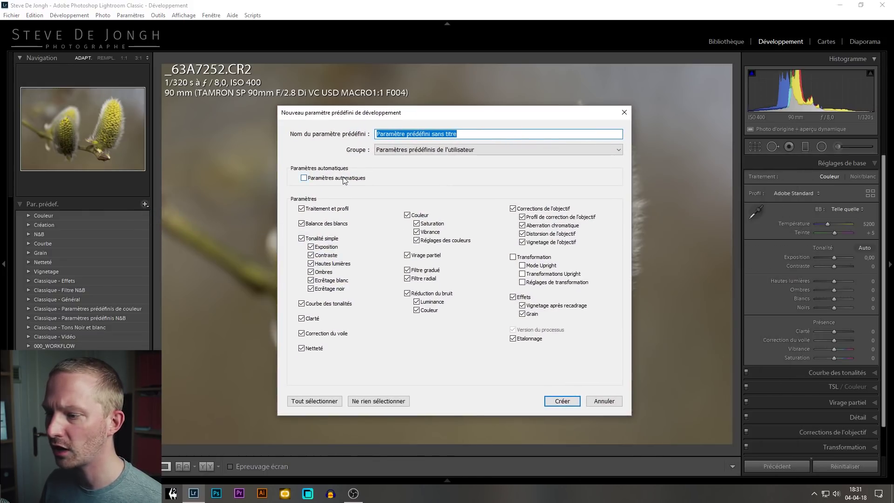
click(413, 150)
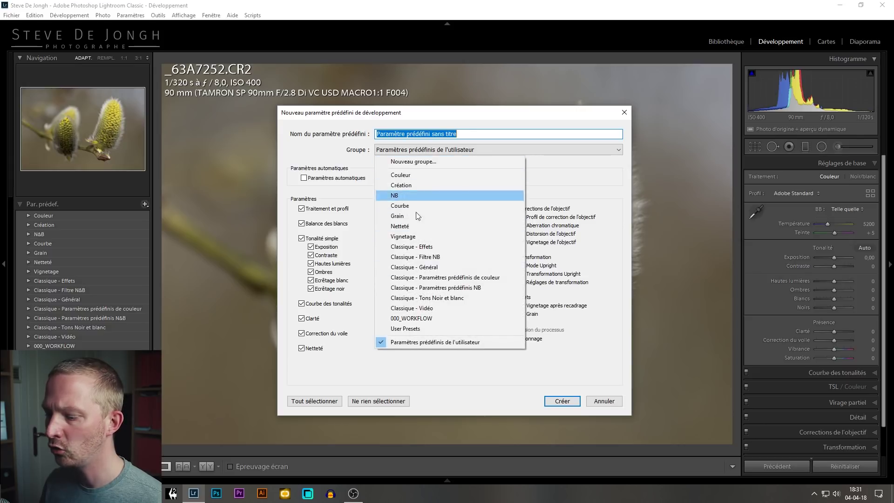
click(469, 128)
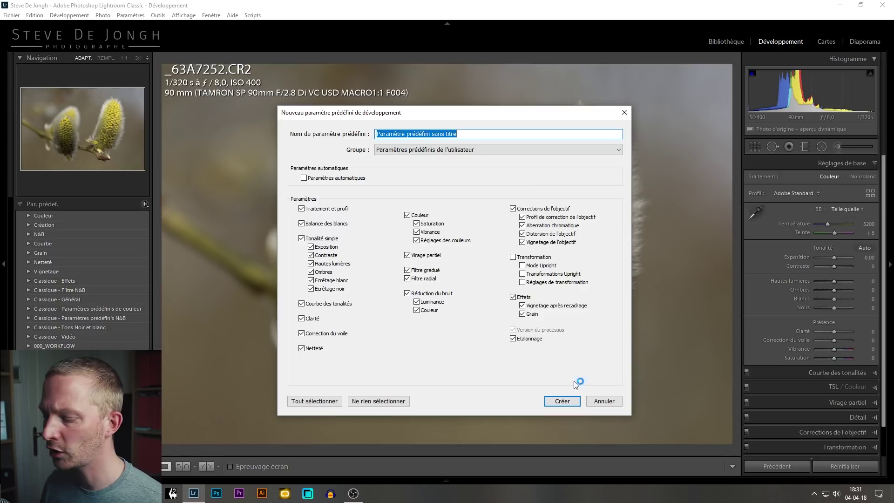
click(604, 402)
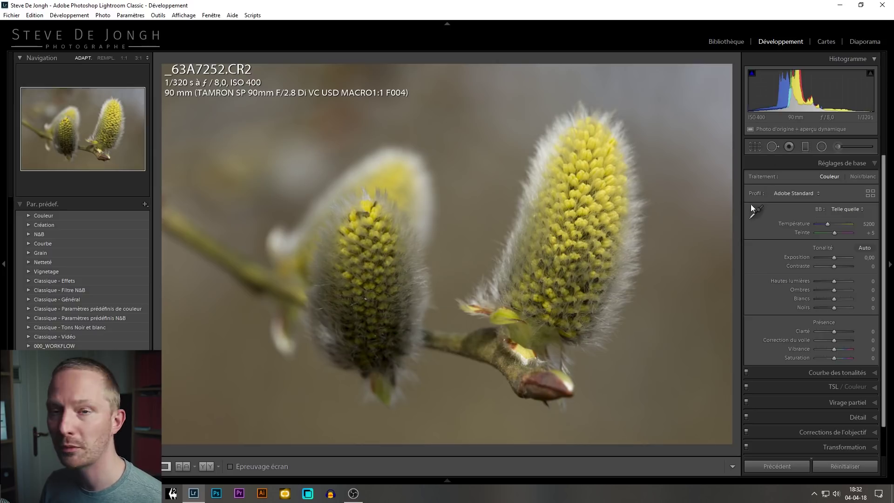
Examine the Etalonnage process version and primary colour settings, and return to Réglages de base
scroll(776, 230, down, 1)
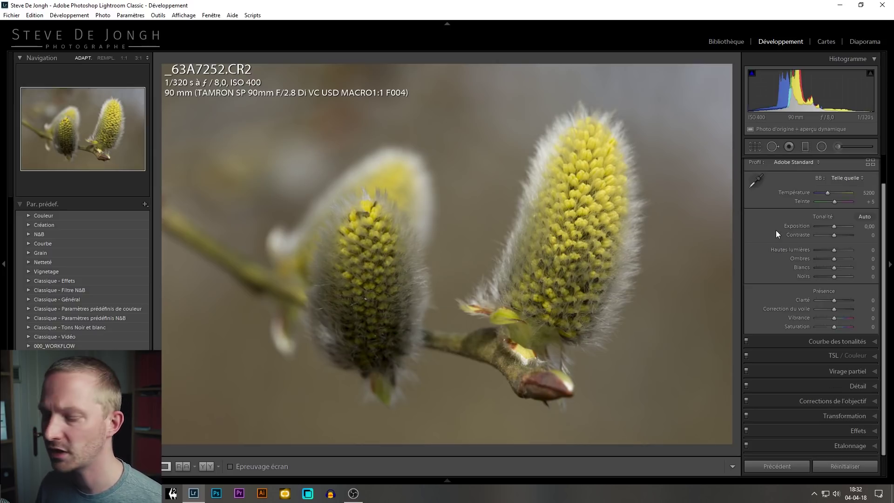
click(844, 447)
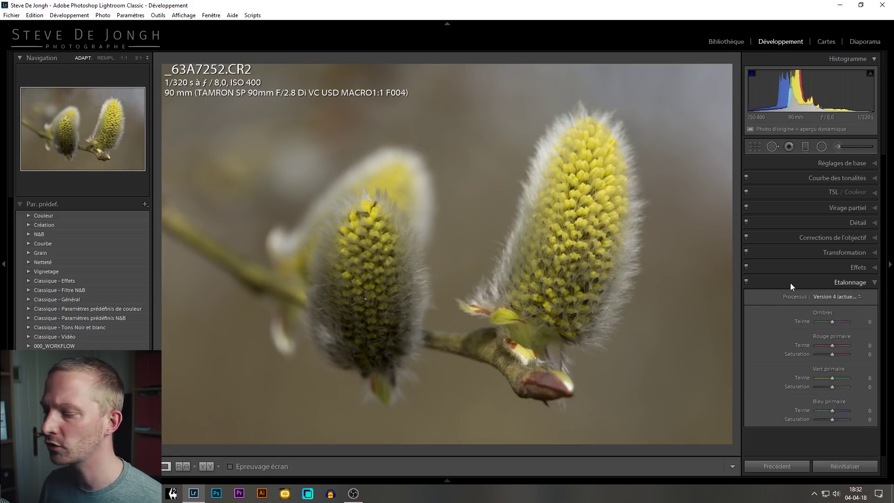
click(840, 282)
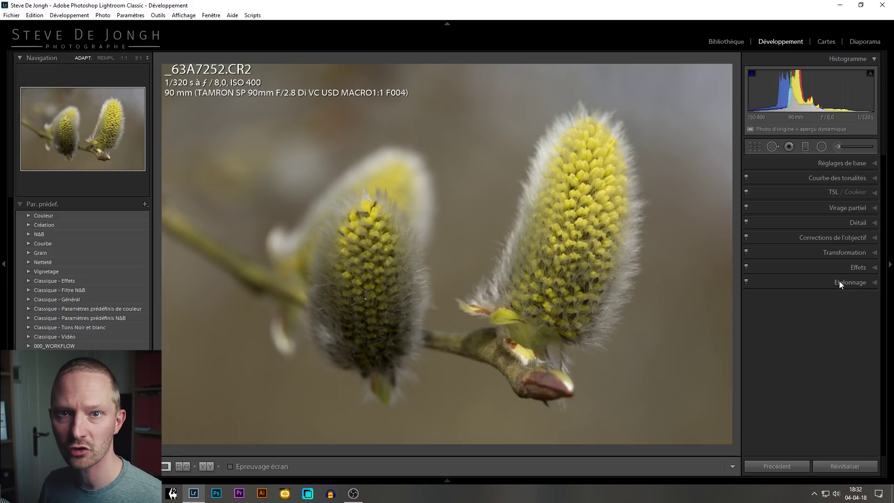
click(843, 163)
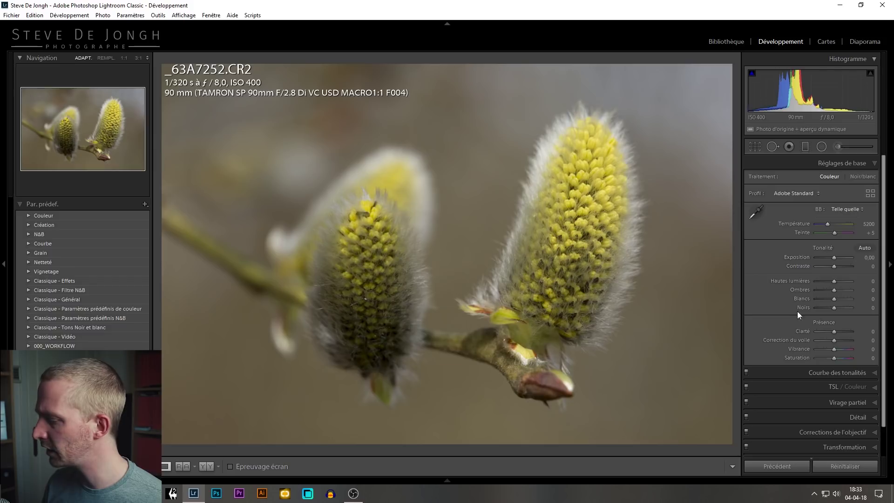
Try the Lumineux preset from the Couleur group on the photo and undo it
click(27, 214)
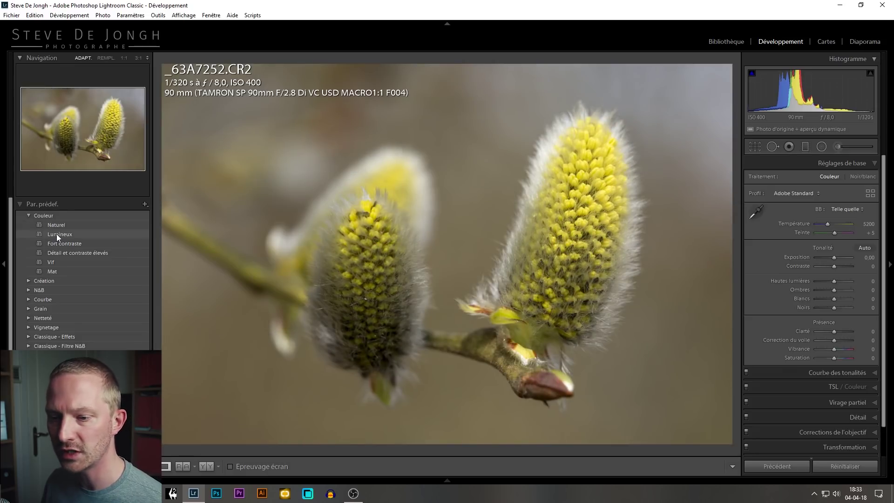
click(57, 234)
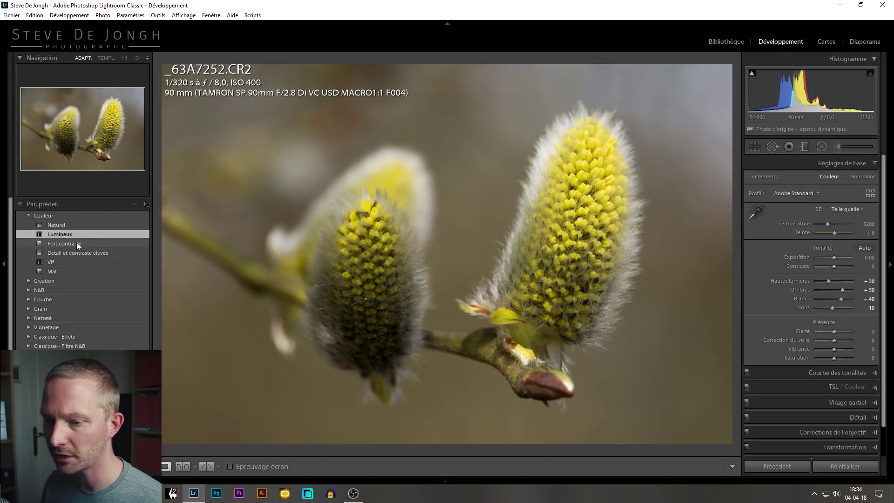
key(ctrl+z)
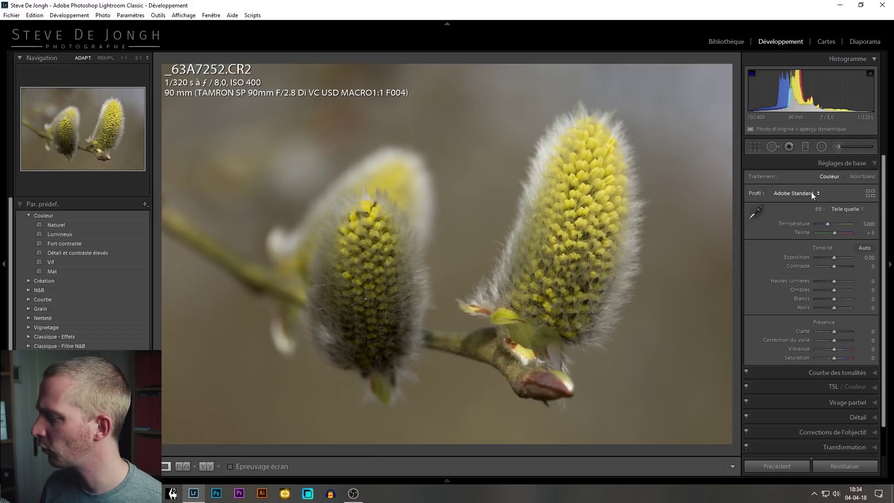
Review the list of Adobe profiles available in Réglages de base without changing the current one
scroll(837, 350, down, 1)
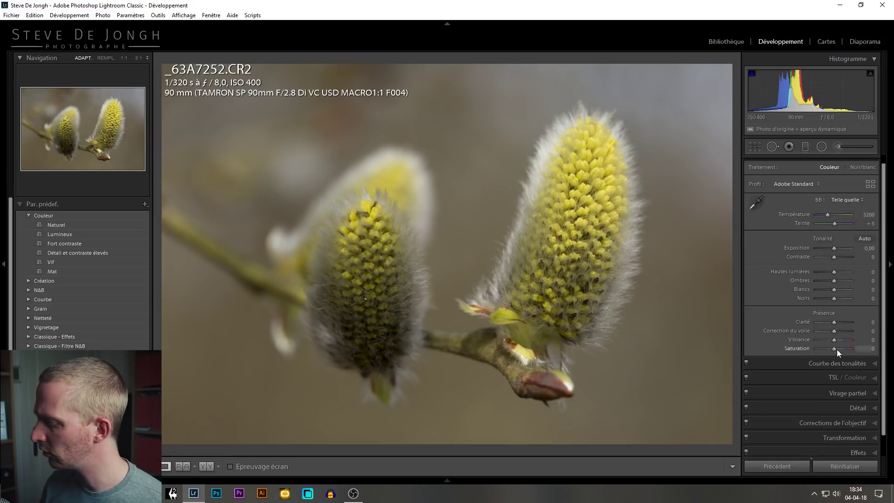
scroll(833, 372, down, 1)
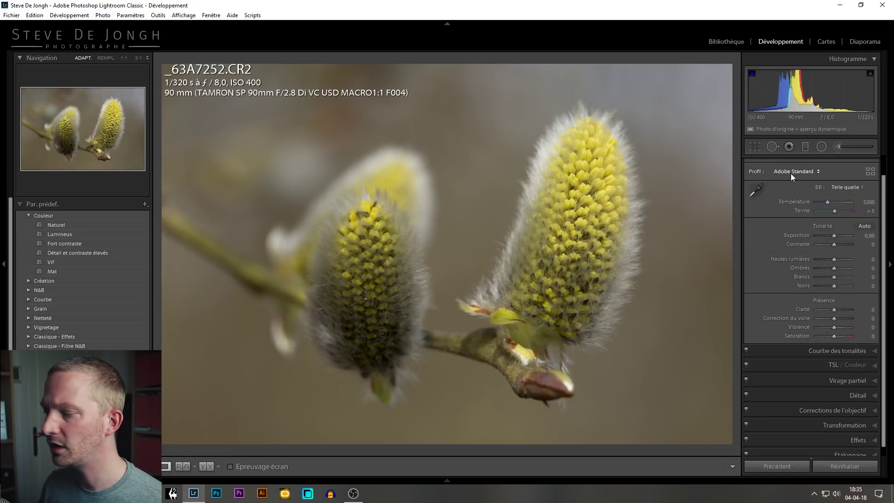
click(791, 174)
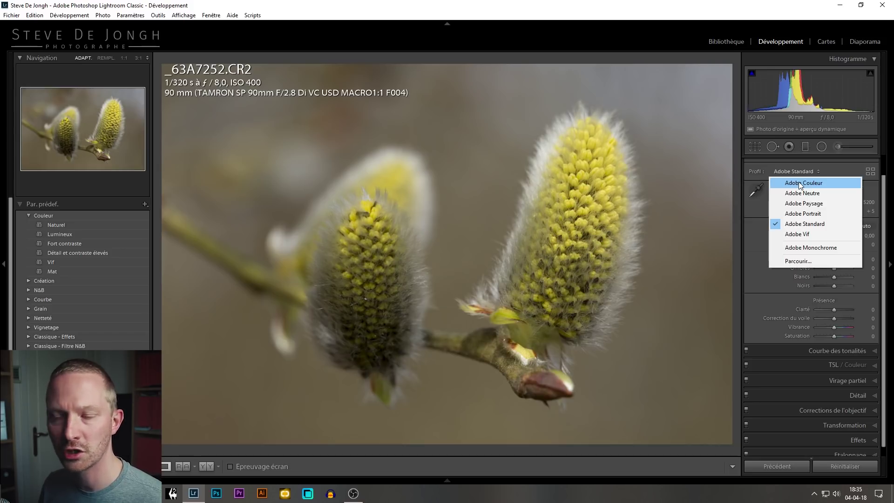
click(783, 172)
click(784, 173)
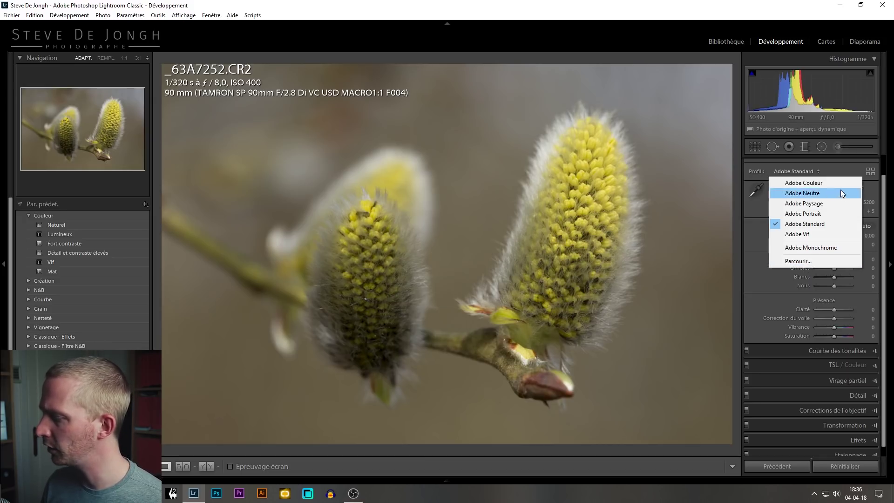
click(846, 167)
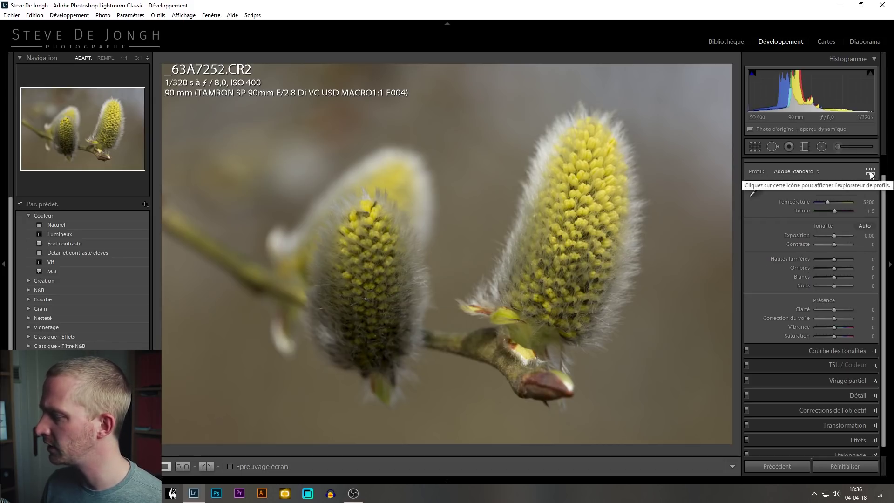
Open the profile browser and check its Favoris group
click(869, 173)
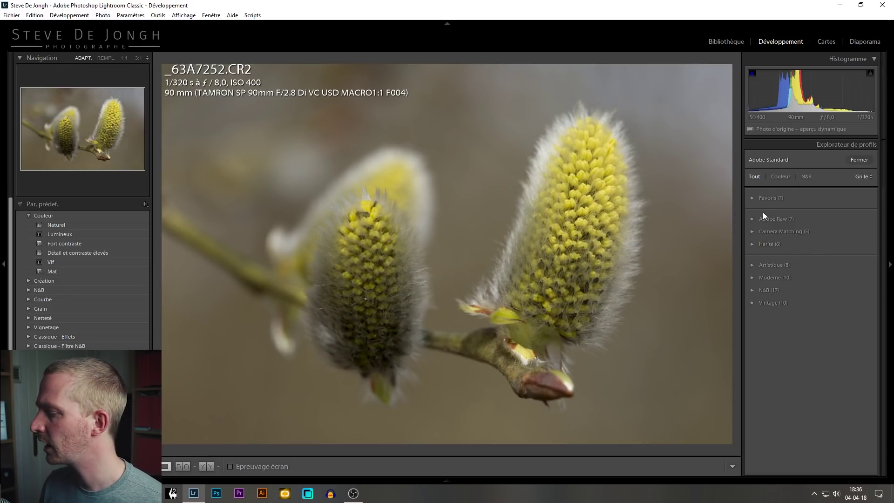
click(763, 196)
click(764, 195)
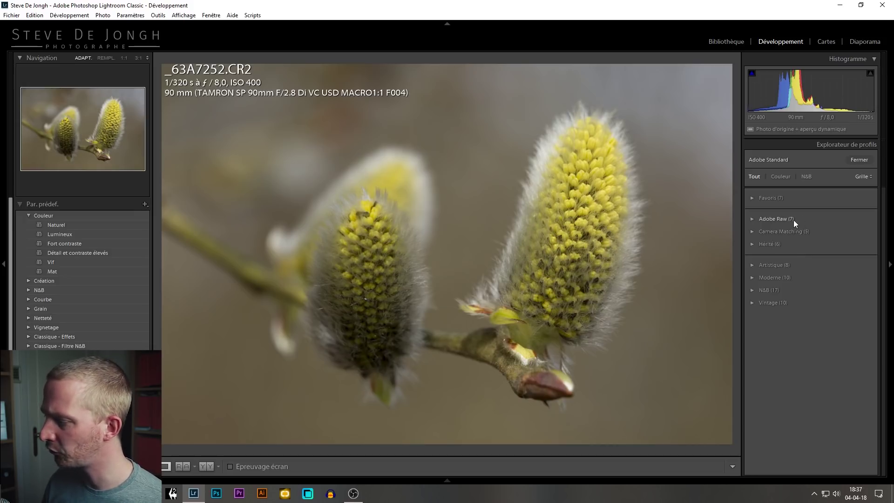
Browse the Adobe Raw profile thumbnails and preview the Adobe Vif profile on the photo
click(753, 218)
scroll(771, 255, down, 1)
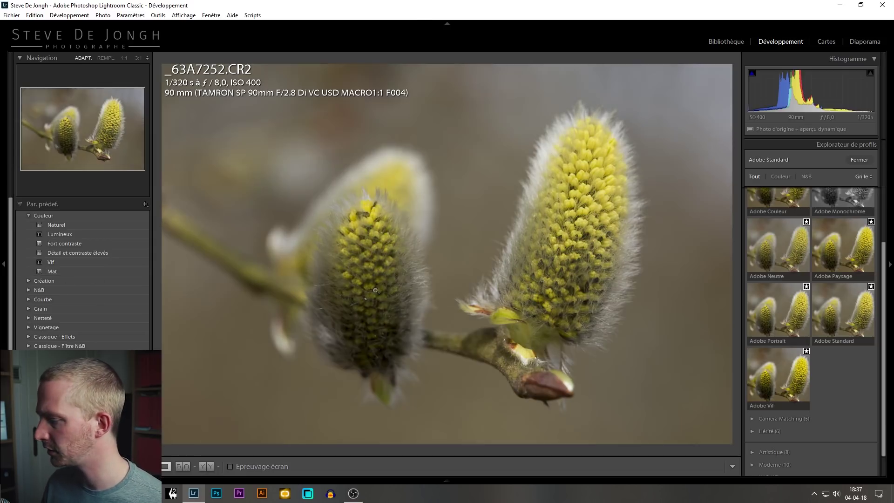
click(759, 211)
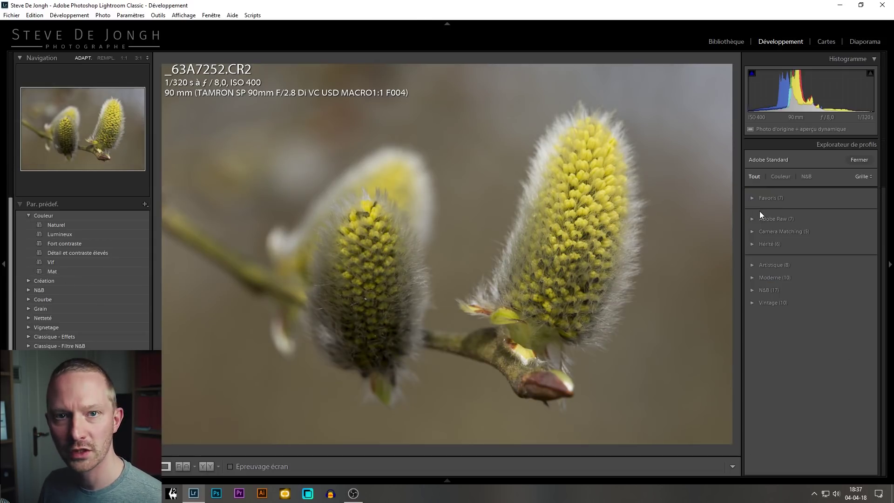
click(766, 221)
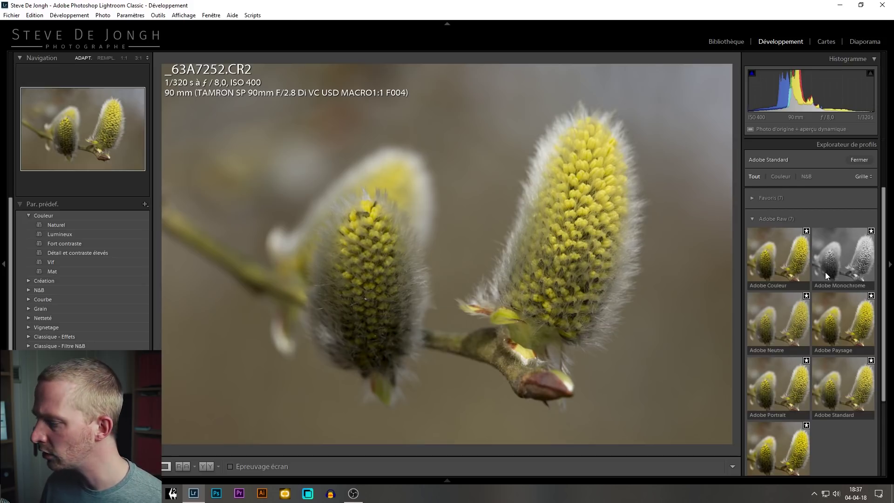
scroll(825, 272, down, 1)
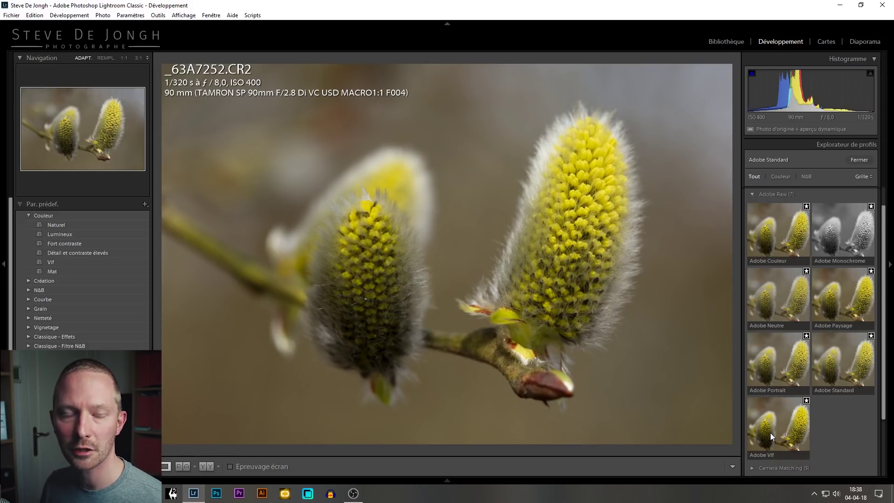
scroll(756, 202, up, 1)
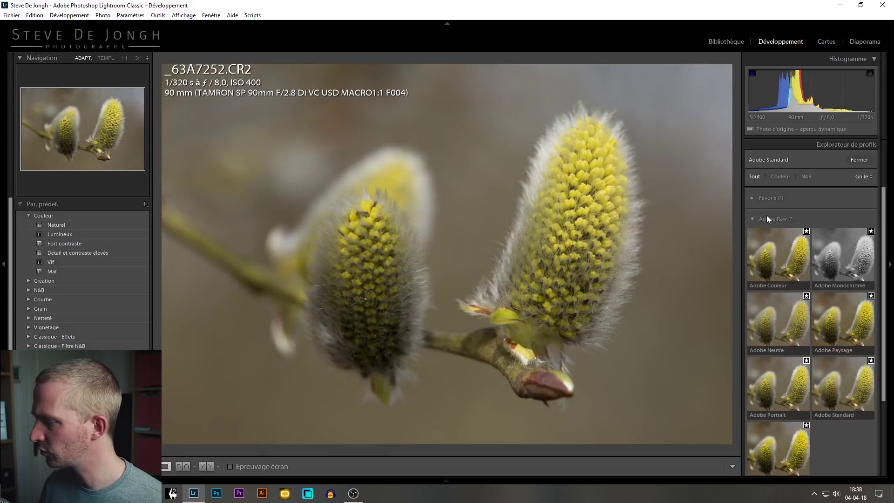
Browse the Camera Matching and Hérité profile groups and preview the Hérité black-and-white profiles on the photo
click(762, 218)
click(762, 233)
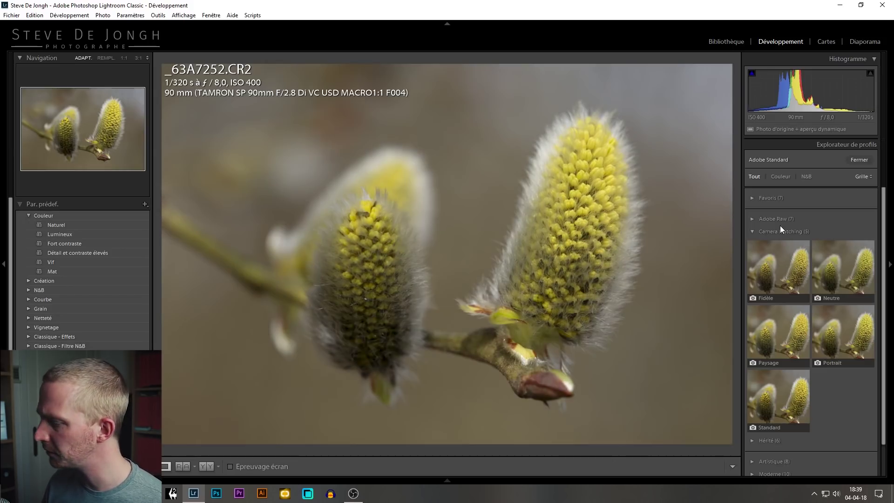
click(778, 231)
click(768, 244)
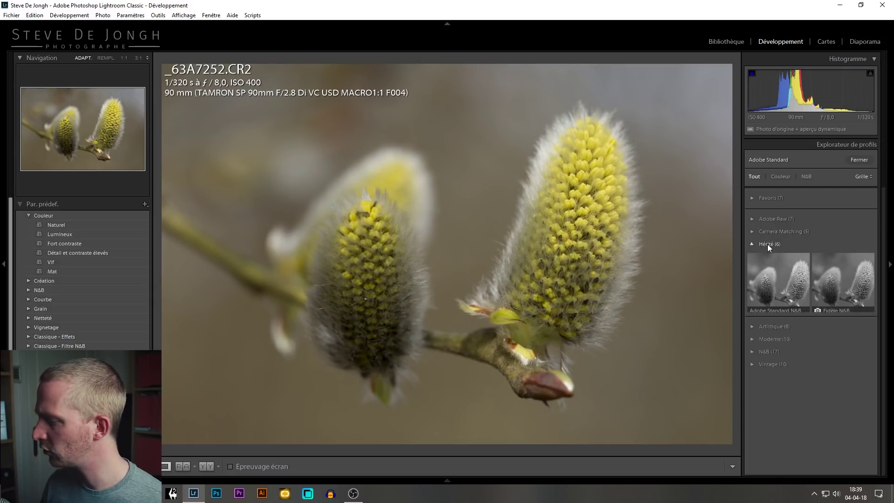
scroll(767, 244, down, 1)
scroll(794, 381, down, 1)
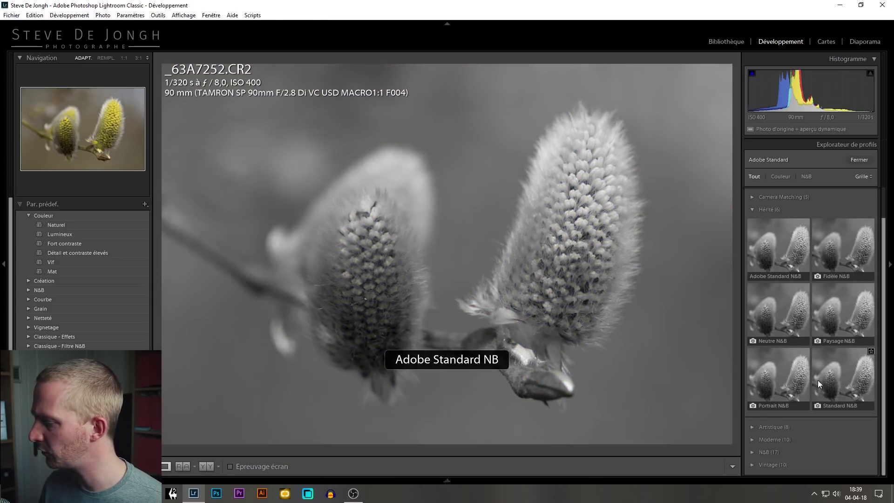
scroll(783, 260, up, 2)
click(775, 245)
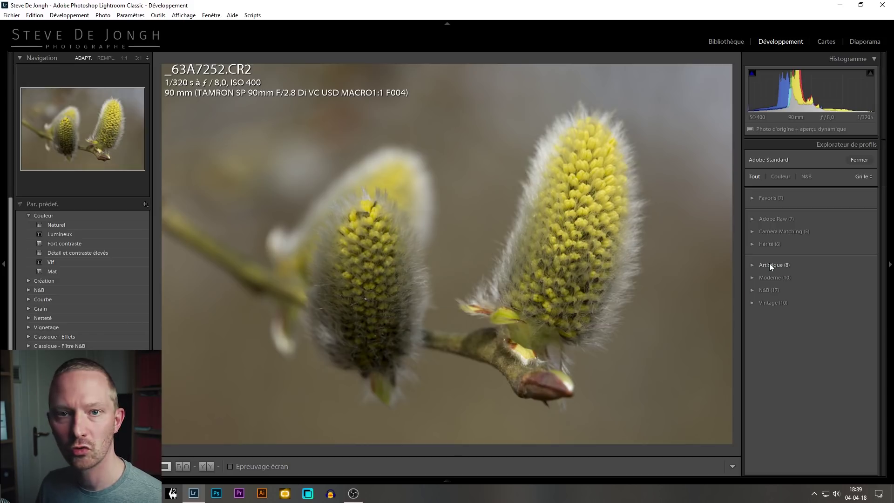
Browse the Artistique and Moderne profile groups, previewing their effects on the photo without applying any
click(769, 263)
scroll(775, 266, down, 1)
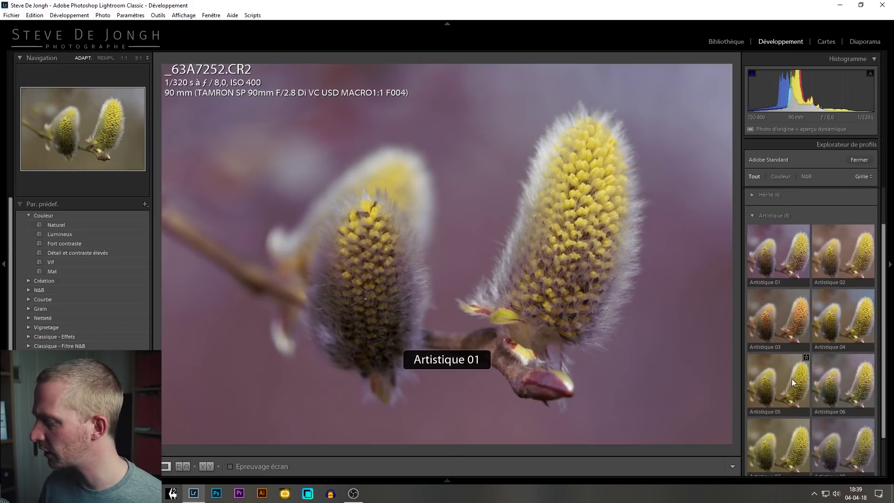
scroll(792, 378, up, 1)
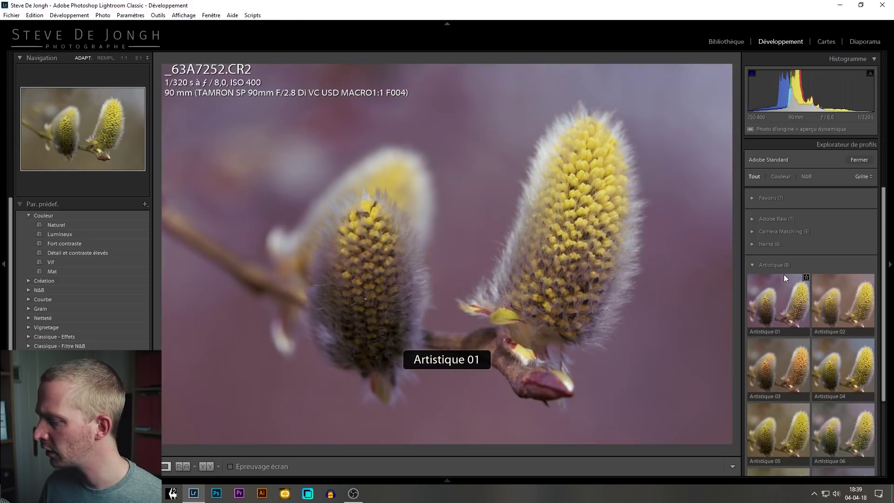
click(781, 268)
click(772, 278)
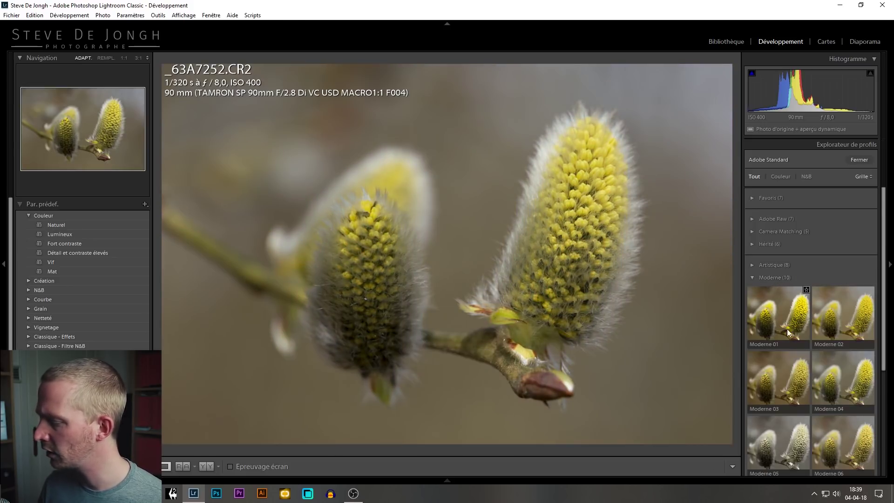
scroll(787, 329, down, 2)
scroll(788, 302, up, 2)
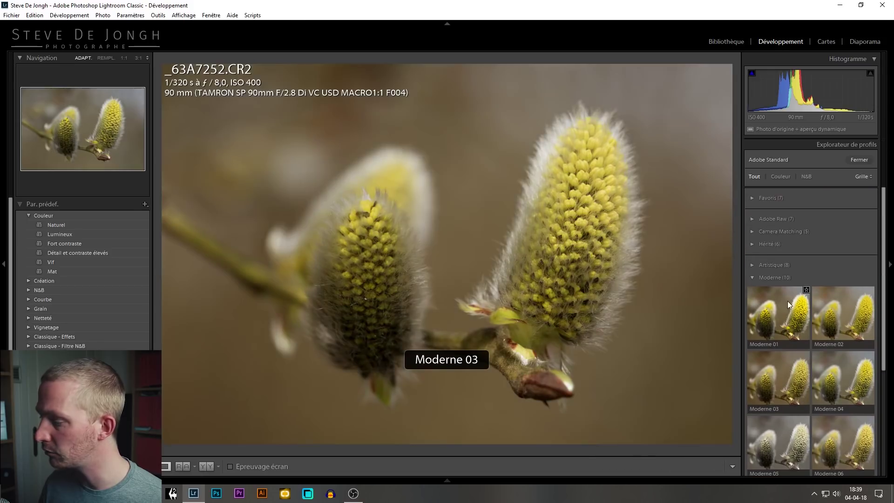
click(774, 278)
Look through the N&B profile group and preview the colour-filter variants such as N&B Filtre bleu and N&B Filtre jaune
click(765, 290)
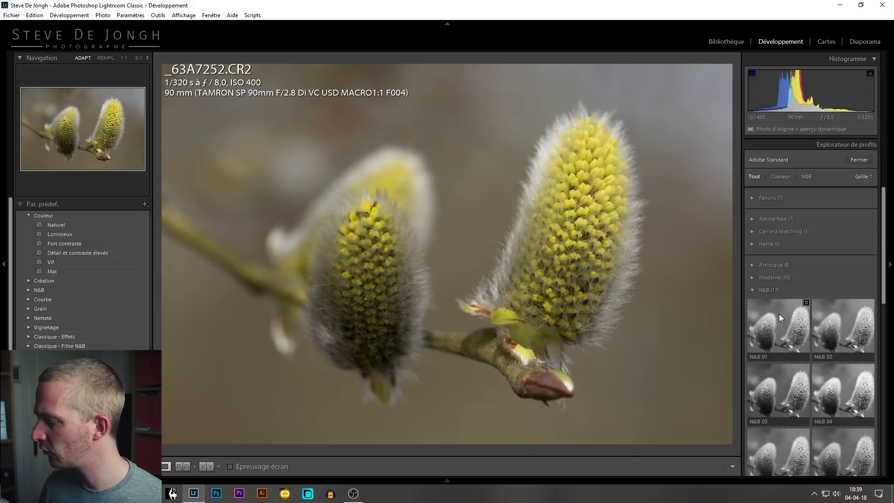
scroll(787, 279, down, 3)
scroll(799, 398, down, 3)
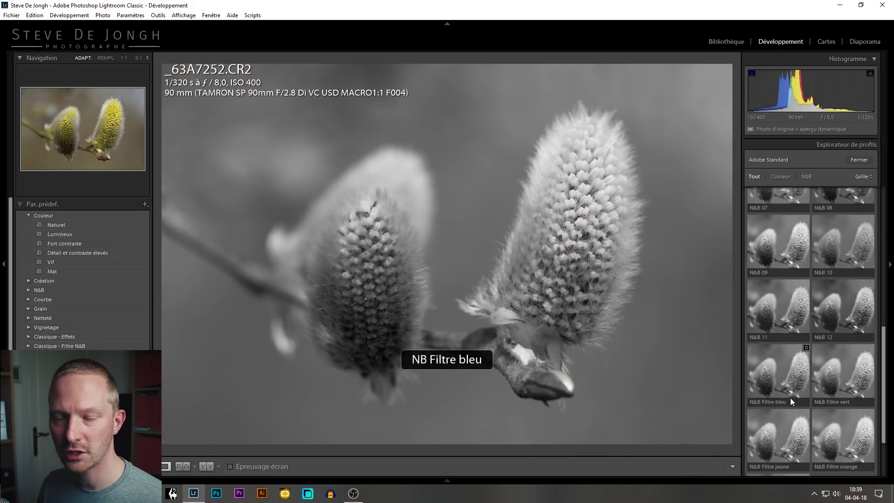
scroll(788, 391, down, 1)
scroll(781, 370, up, 5)
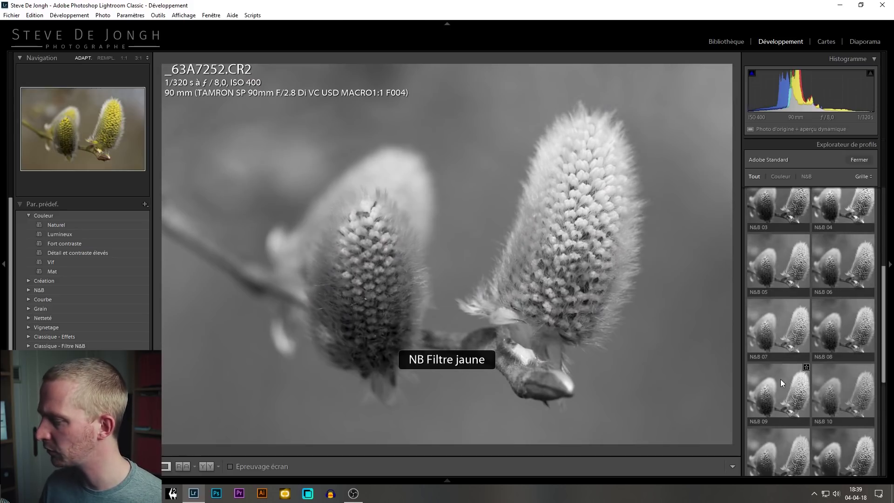
click(763, 289)
Look through the Vintage profile group, preview profiles such as Vintage 07 and Vintage 01, and collapse the group
click(769, 302)
scroll(773, 323, down, 2)
scroll(806, 409, down, 2)
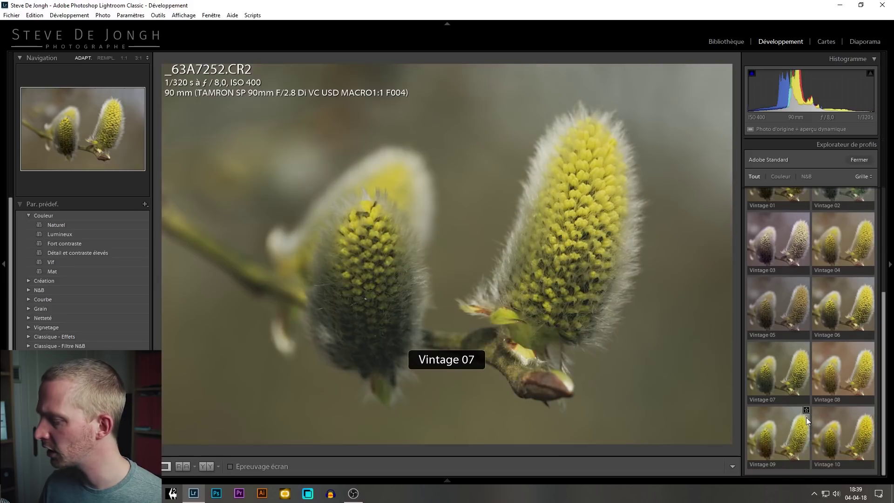
scroll(786, 321, up, 4)
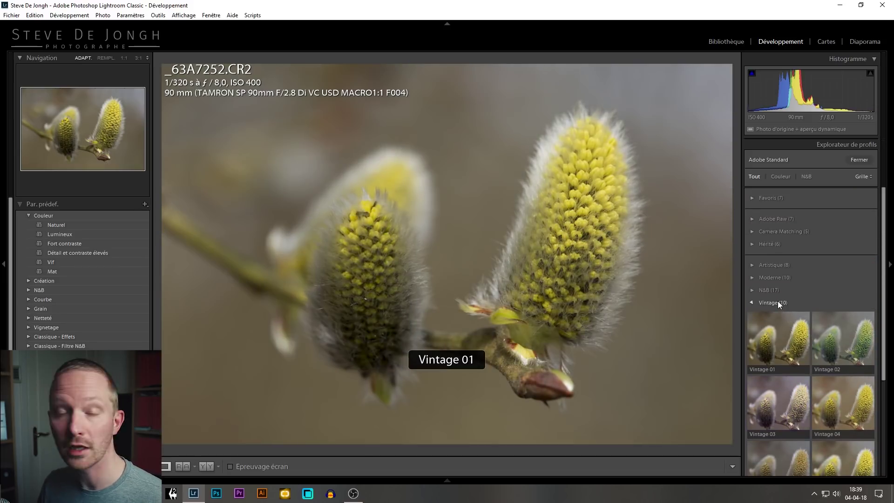
click(778, 301)
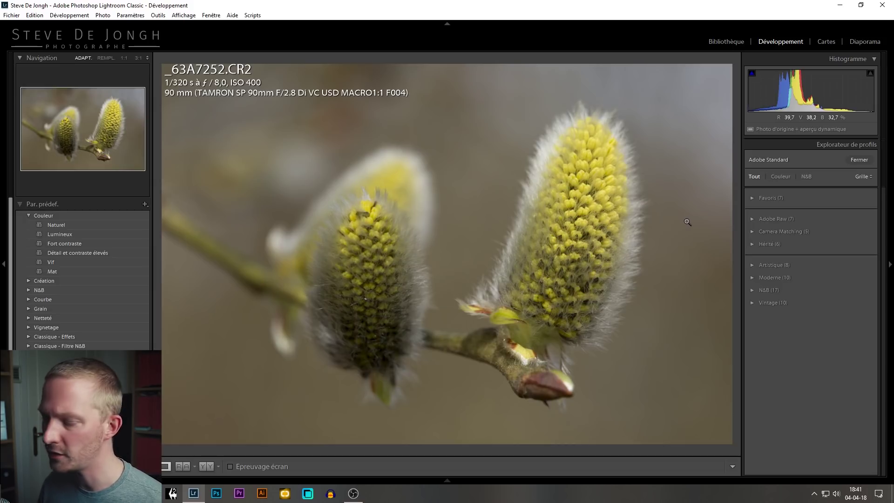
Review the Adobe Raw profile group and apply the Adobe Monochrome profile to the photo
click(764, 219)
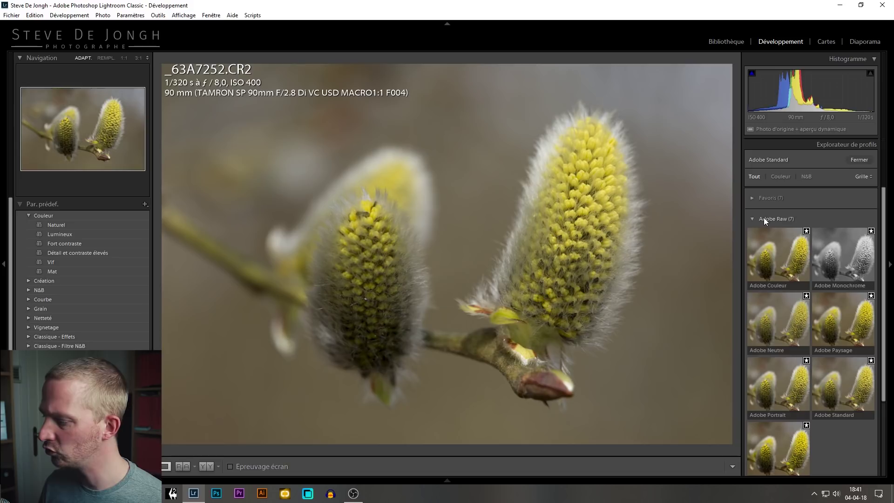
scroll(791, 261, down, 1)
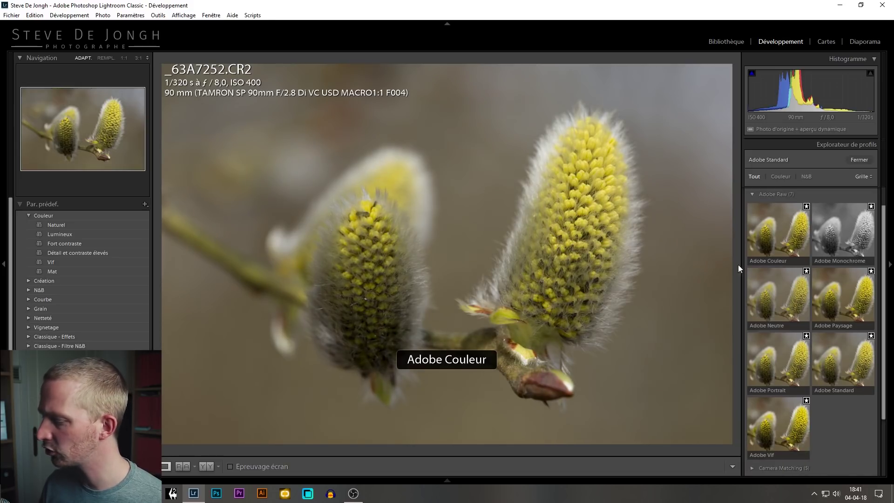
scroll(783, 304, up, 1)
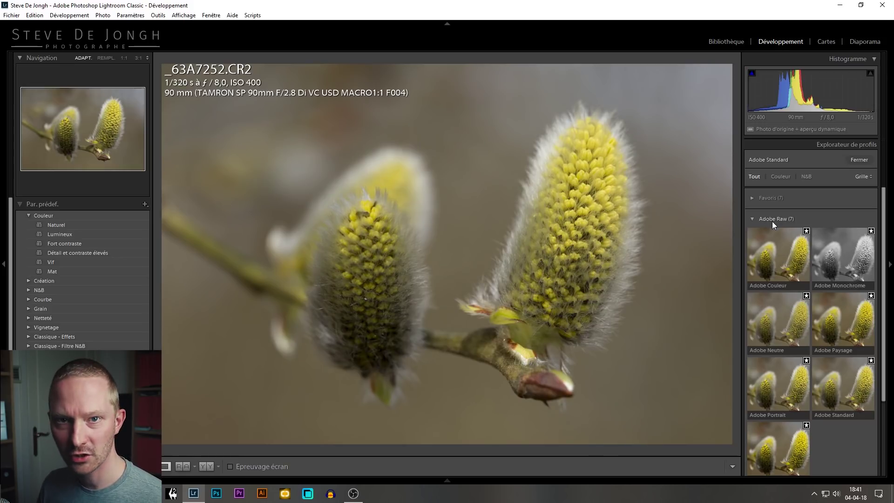
click(838, 246)
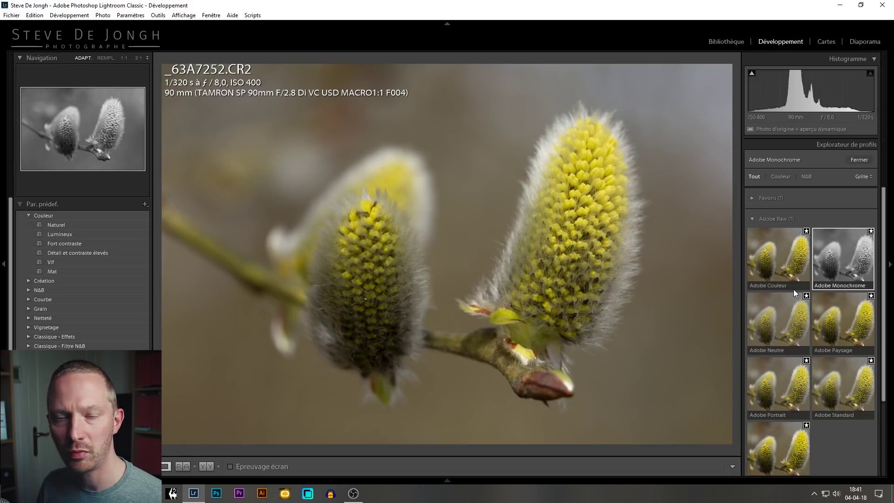
Try the Adobe Neutre profile, replace it with Adobe Vif, and close the profile browser
click(776, 319)
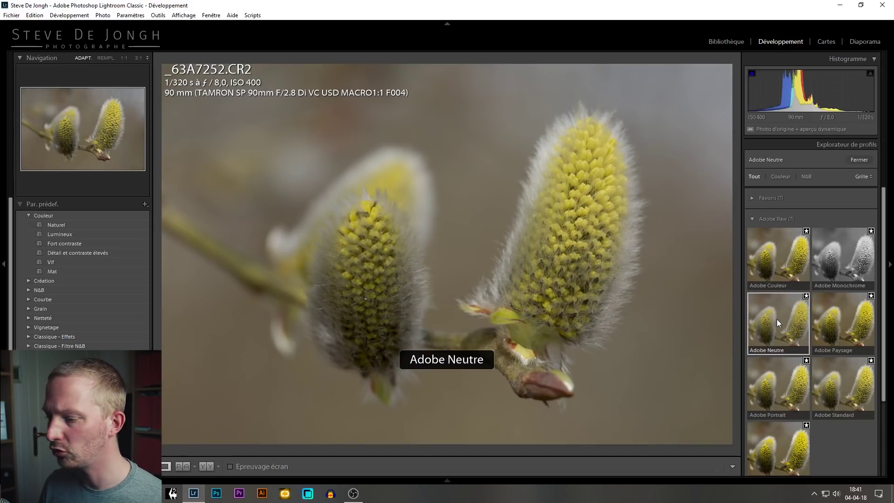
scroll(791, 280, down, 1)
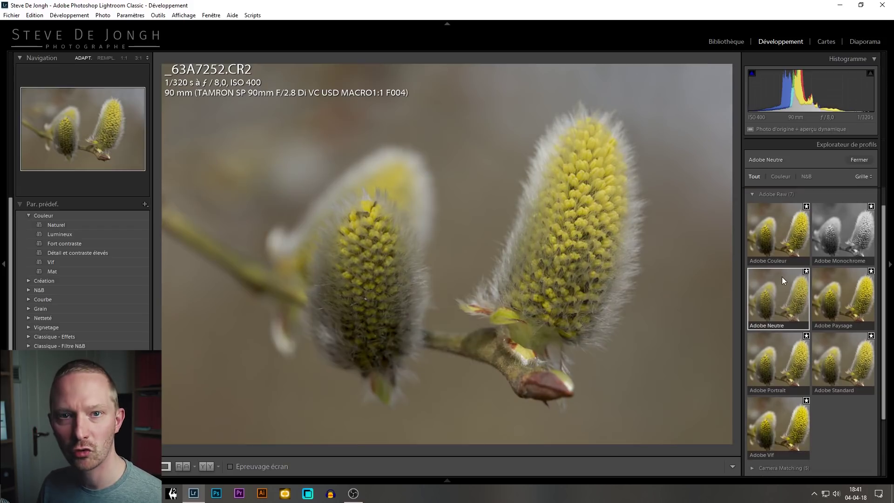
click(778, 436)
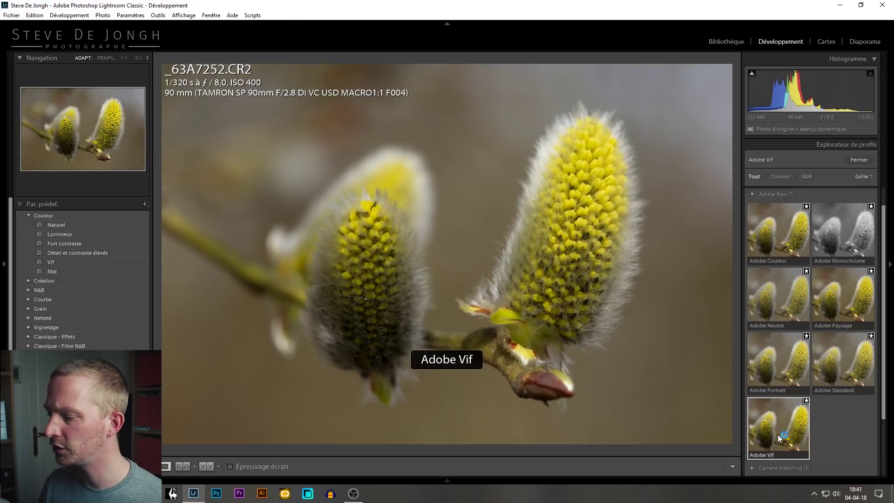
scroll(815, 232, up, 1)
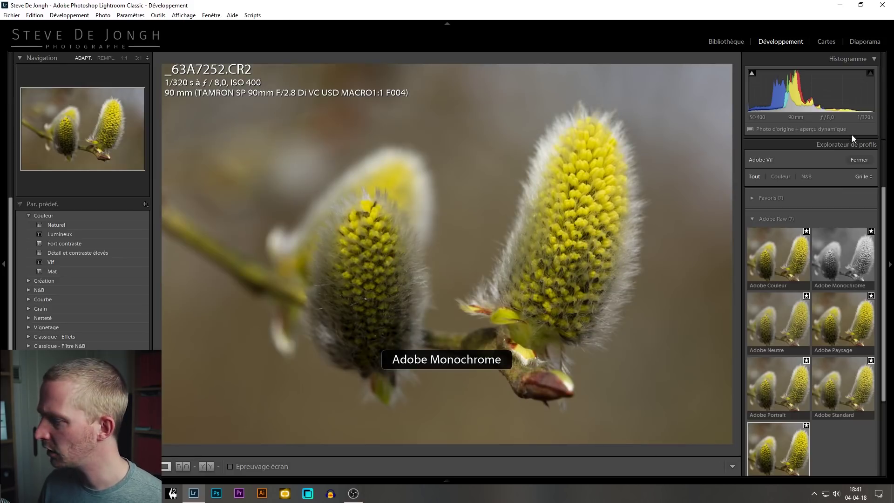
click(859, 160)
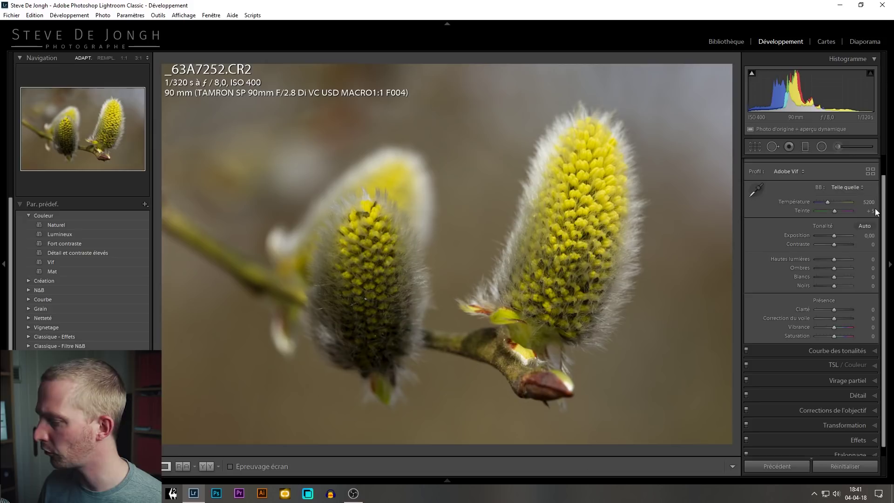
mouse_move(835, 259)
mouse_down()
mouse_move(826, 260)
mouse_move(848, 268)
mouse_up()
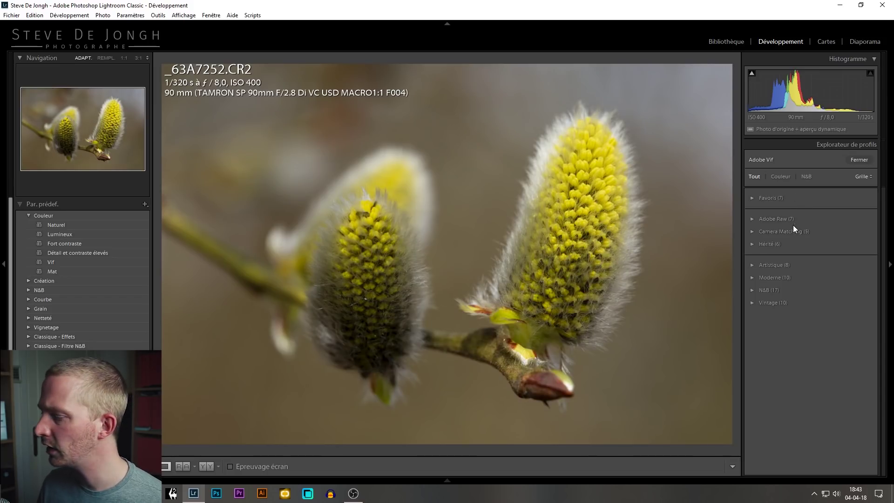
Apply the Adobe Couleur profile from the Adobe Raw group to the photo
click(773, 219)
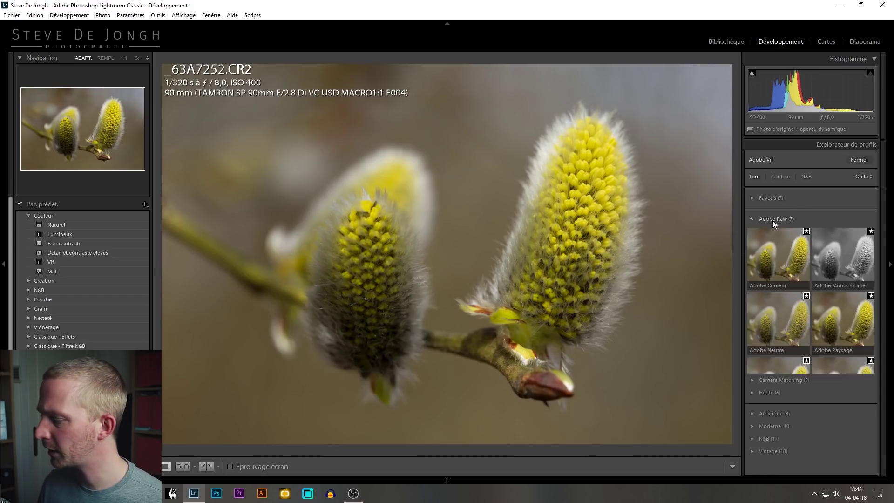
click(783, 261)
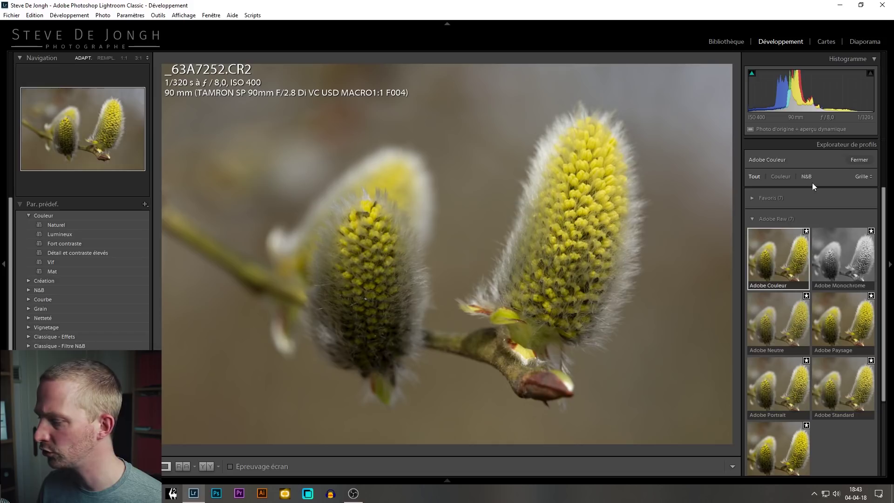
click(843, 308)
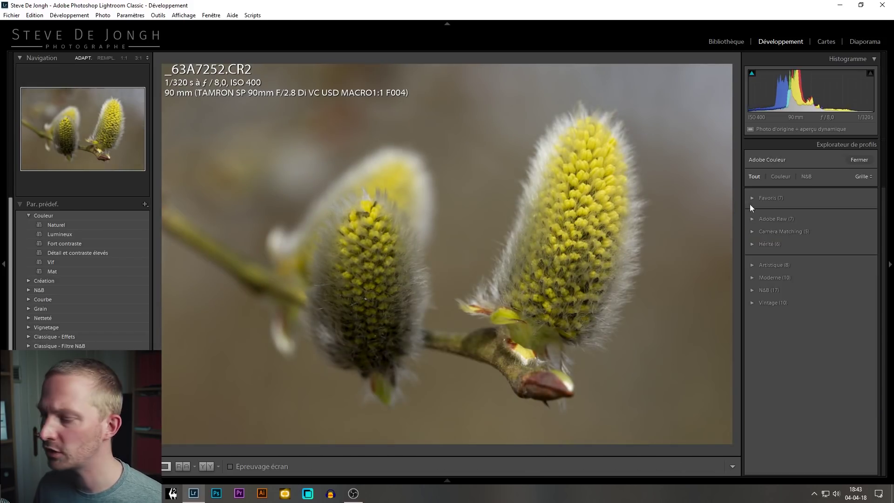
Apply the Artistique 03 profile, try its Niveau at 200, and return the Niveau to 100
click(771, 265)
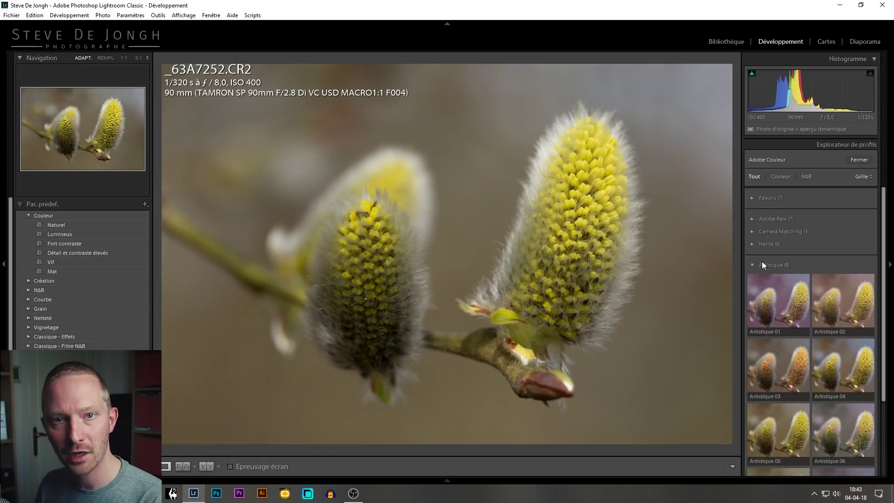
scroll(786, 379, down, 1)
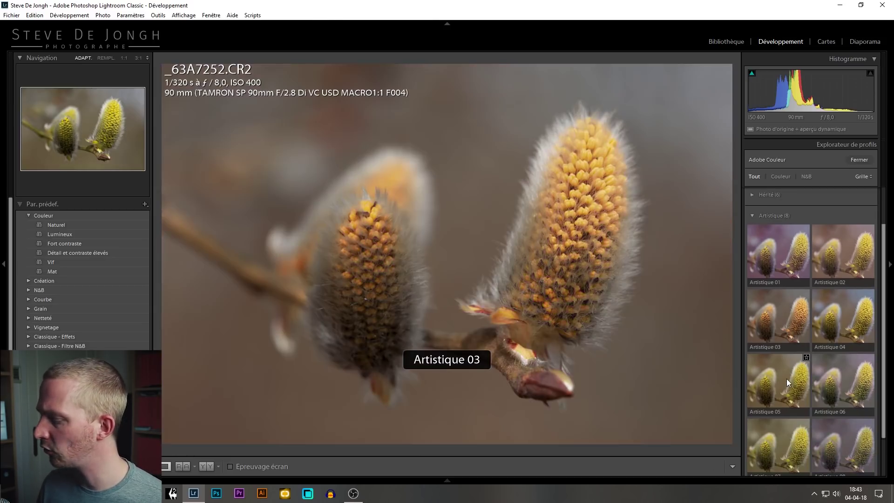
click(774, 318)
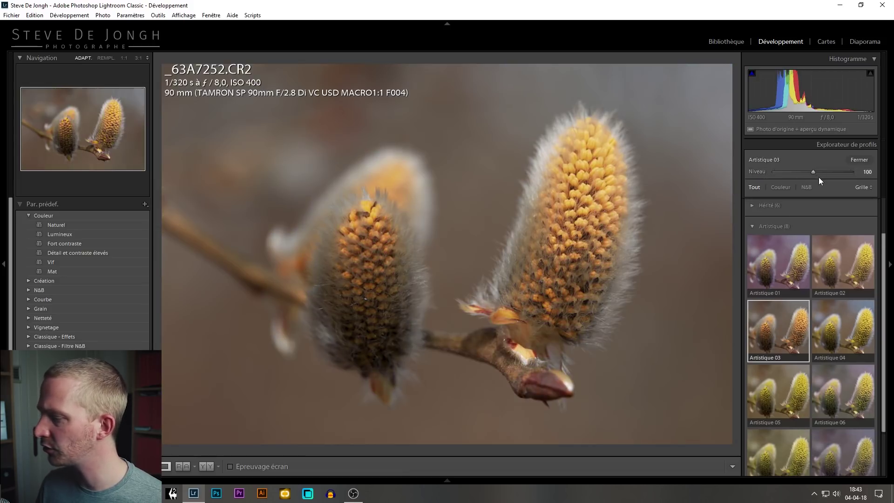
drag(813, 173, 859, 177)
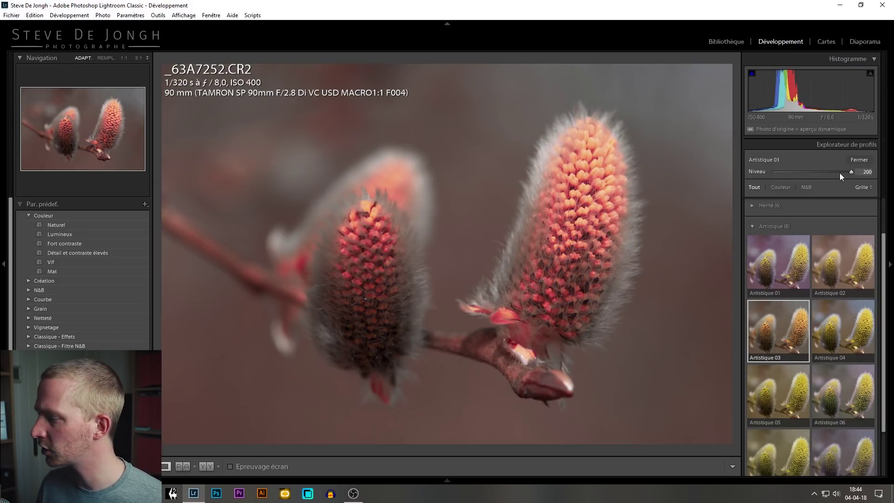
drag(849, 170, 811, 171)
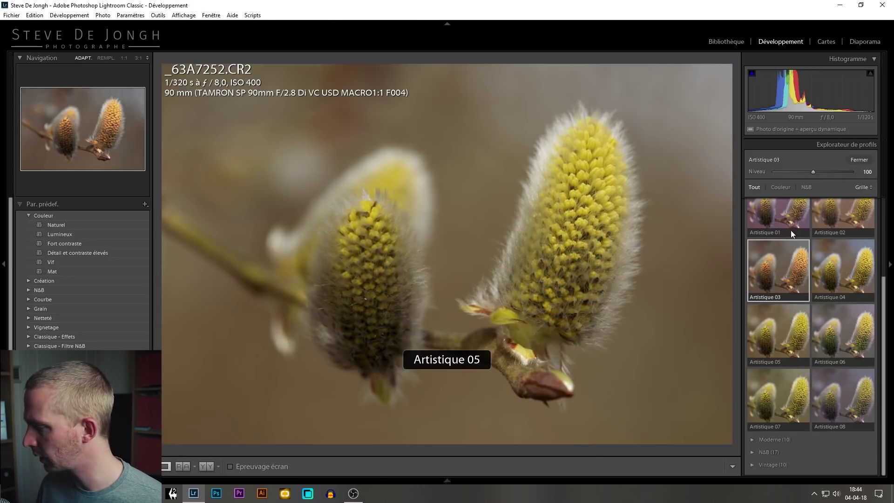
Apply the Artistique 01 profile to the photo and set its Niveau to 109
scroll(787, 224, down, 2)
click(785, 220)
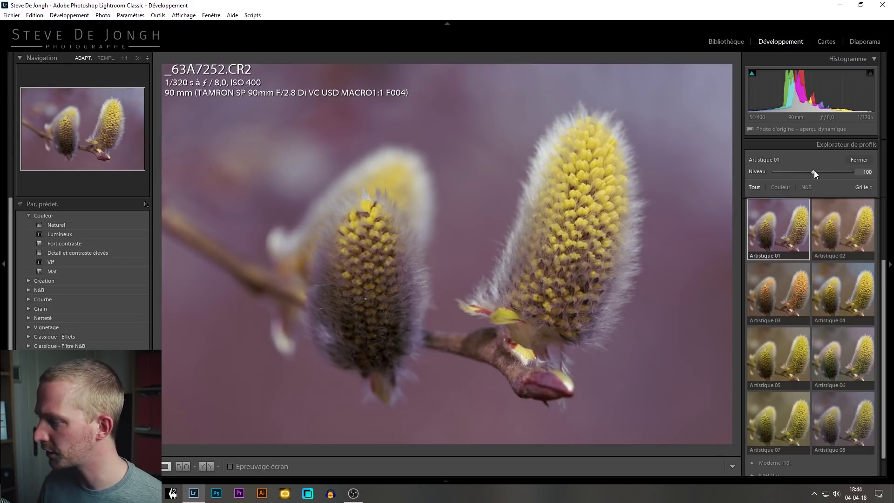
mouse_move(814, 171)
mouse_down()
mouse_move(803, 170)
mouse_move(828, 170)
mouse_move(817, 172)
mouse_up()
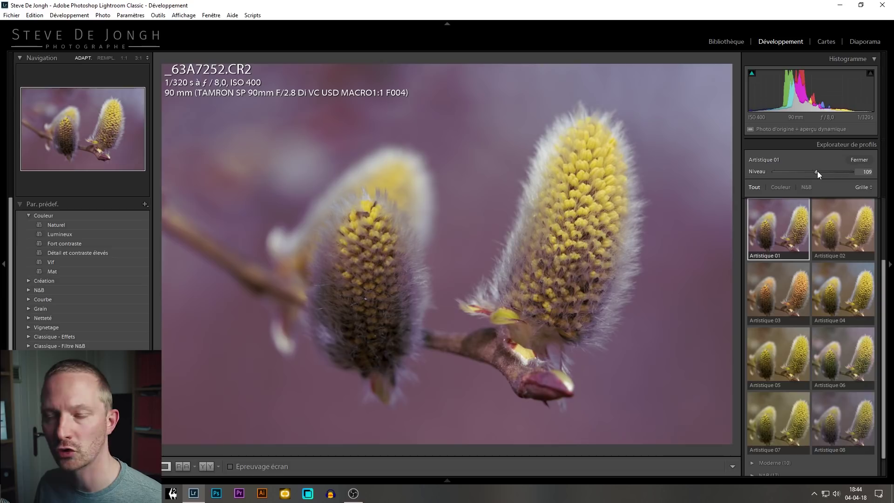